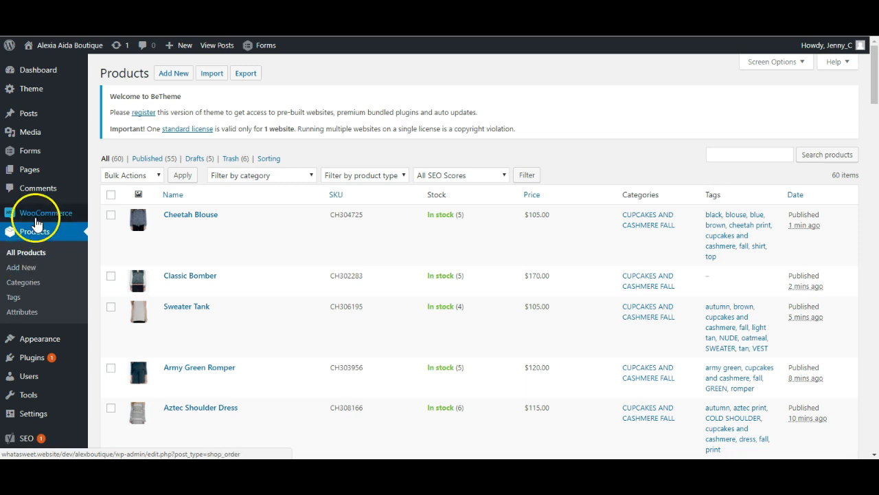
- Open the product Attributes page and enter Clothing Size as the new attribute's name
left_click(31, 310)
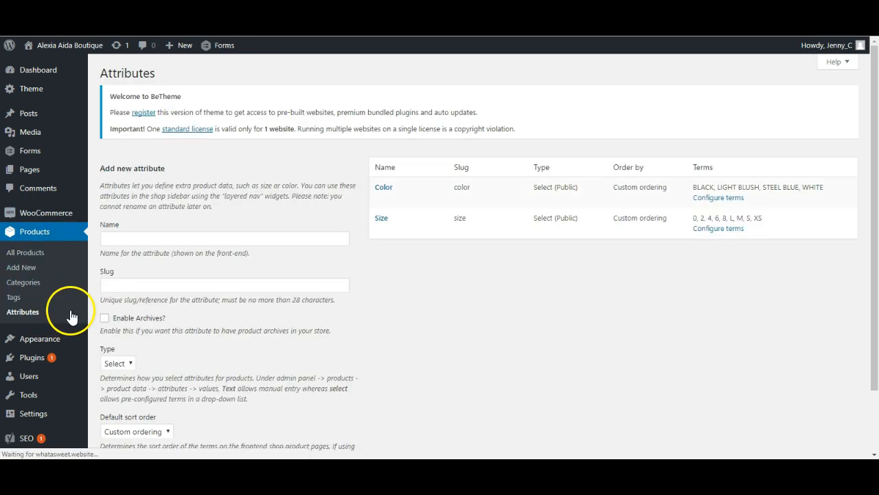
mouse_move(417, 229)
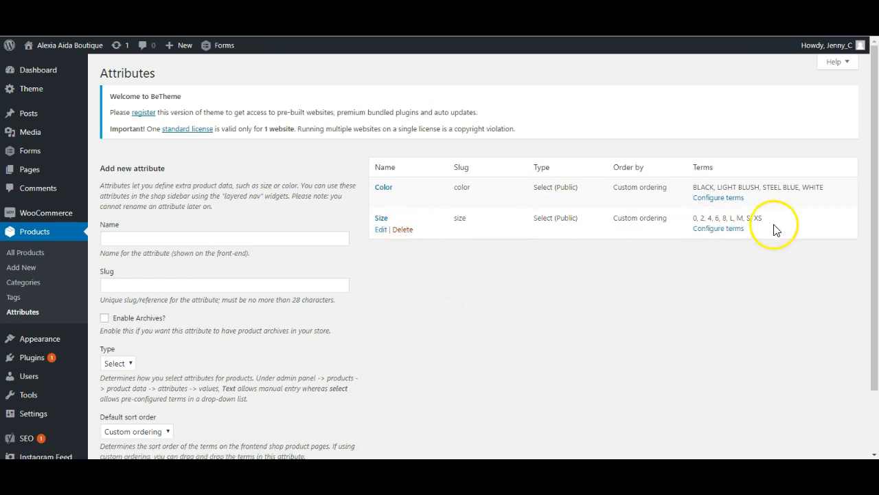
scroll(433, 390, "down", 1)
scroll(433, 390, "up", 1)
left_click(132, 236)
type("Size")
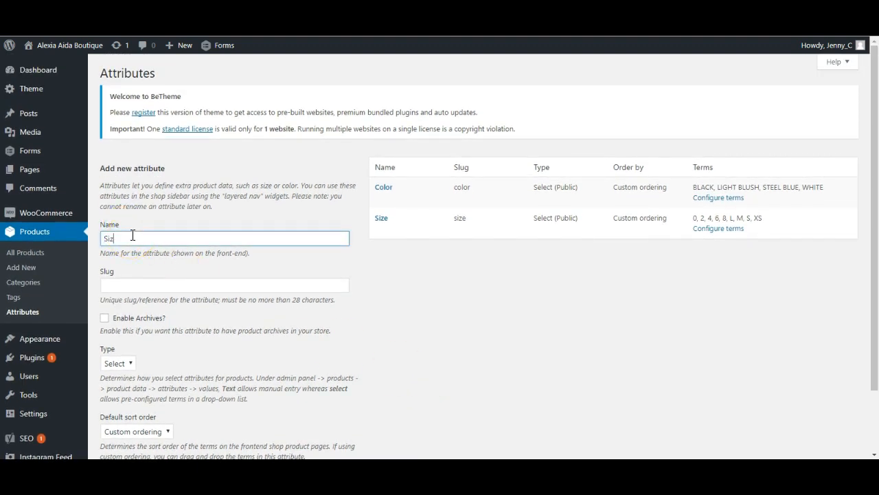
left_click(103, 238)
type("T-")
key("BackSpace")
key("BackSpace")
type("Clothing")
- Check the attribute Type options, keeping Select as the type
scroll(237, 255, "down", 1)
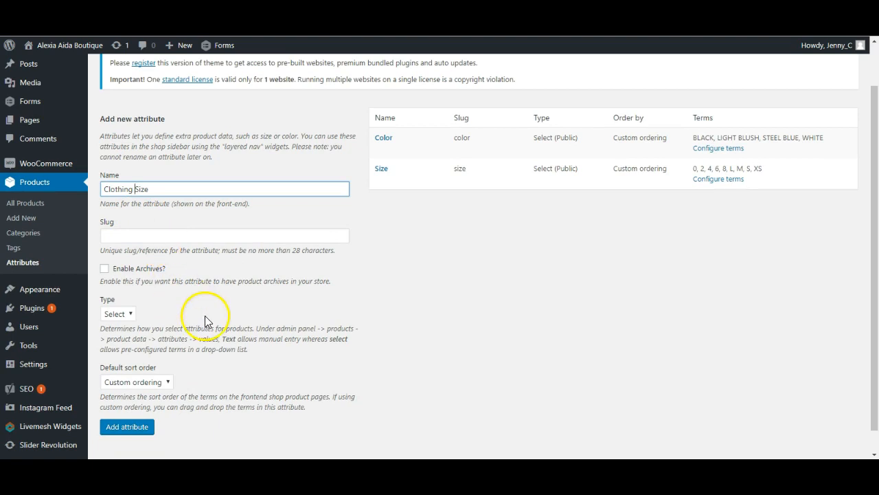
scroll(209, 316, "down", 1)
mouse_move(72, 272)
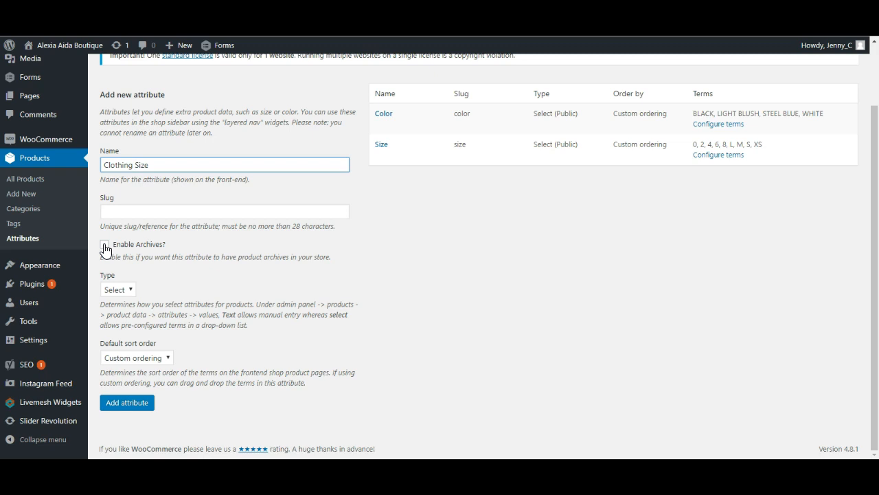
left_click(127, 290)
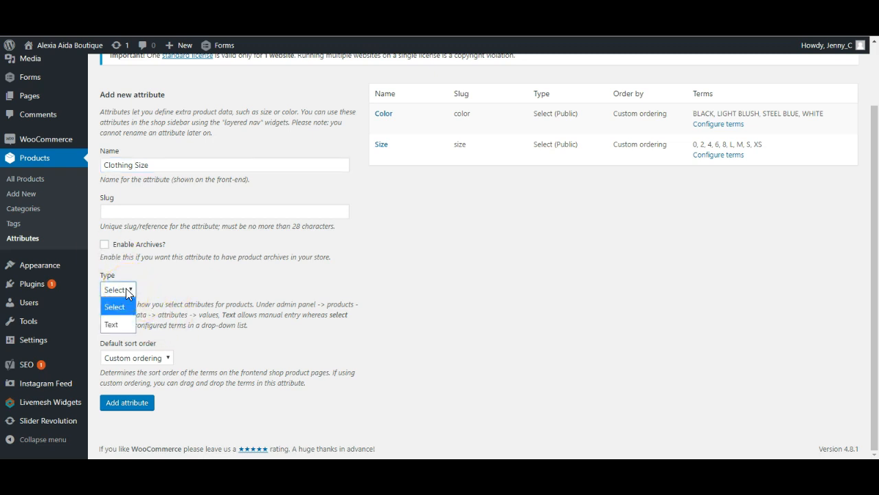
left_click(119, 309)
left_click(121, 305)
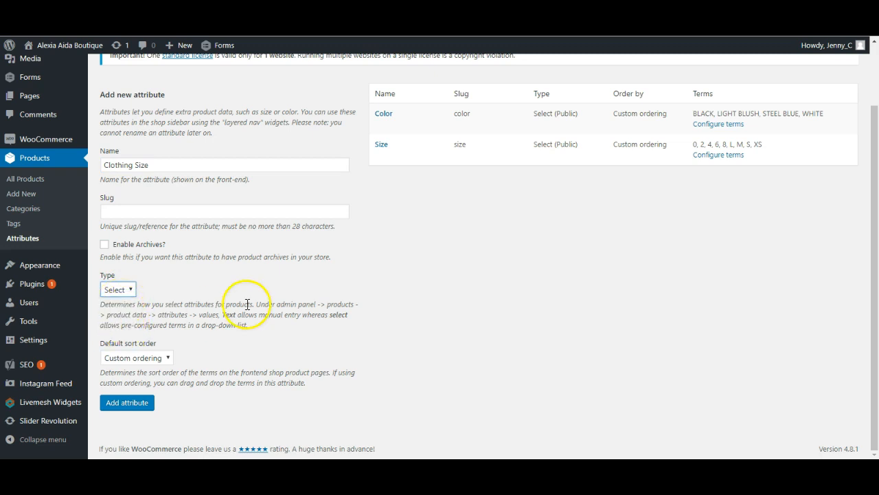
left_click(136, 307)
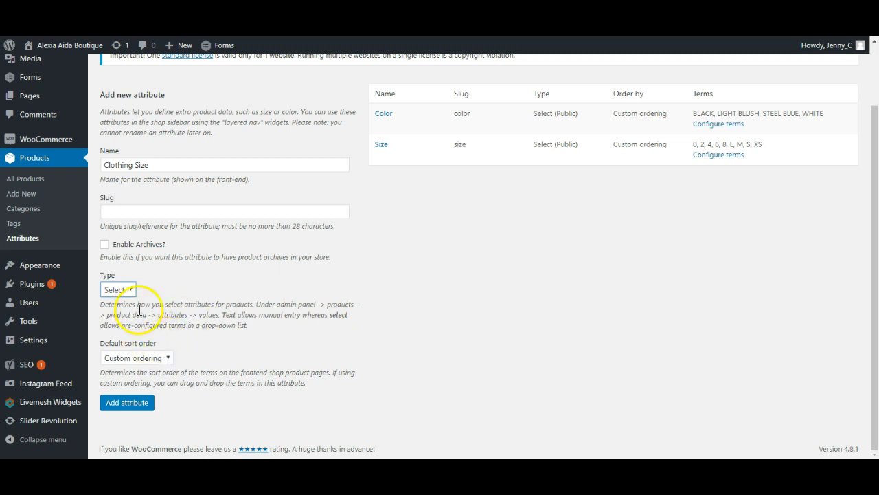
- Keep Custom ordering as the default sort order and add the Clothing Size attribute
left_click(154, 359)
left_click_drag(152, 369, 146, 447)
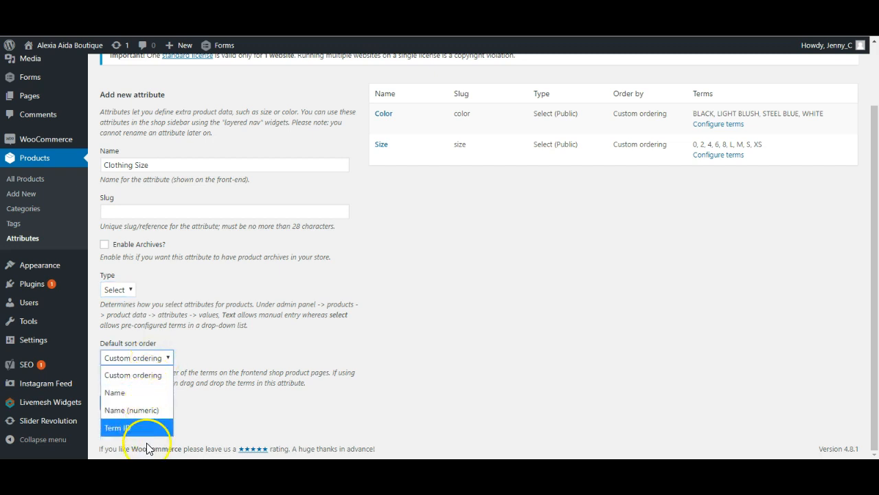
left_click(154, 373)
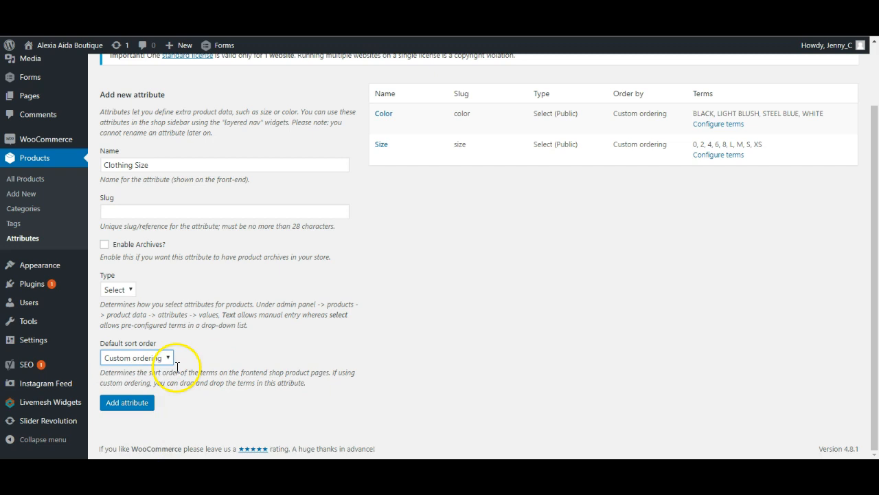
left_click(140, 360)
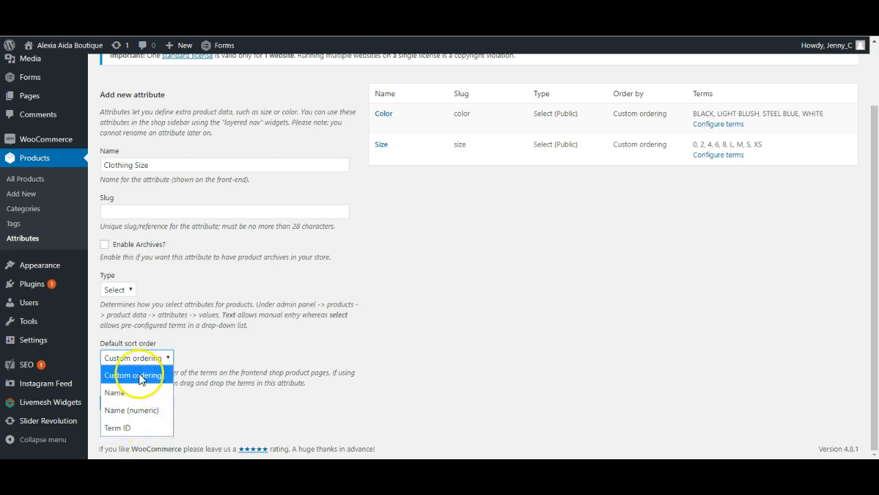
left_click(138, 374)
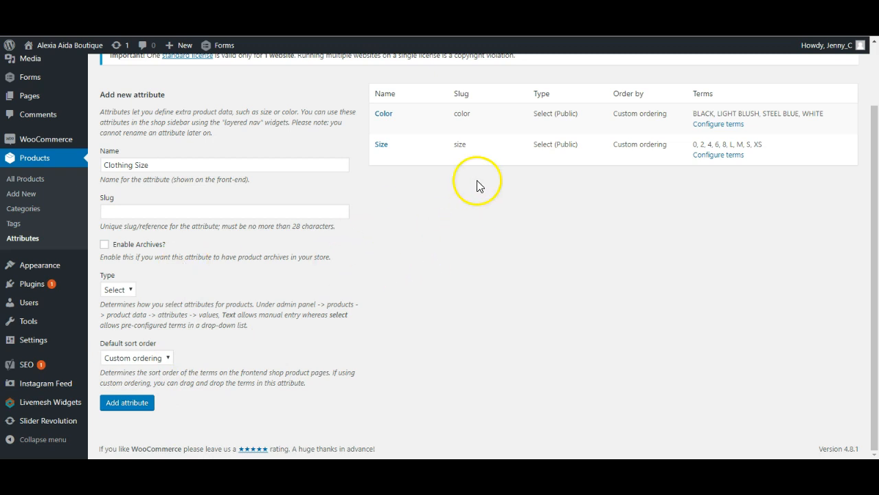
left_click(130, 405)
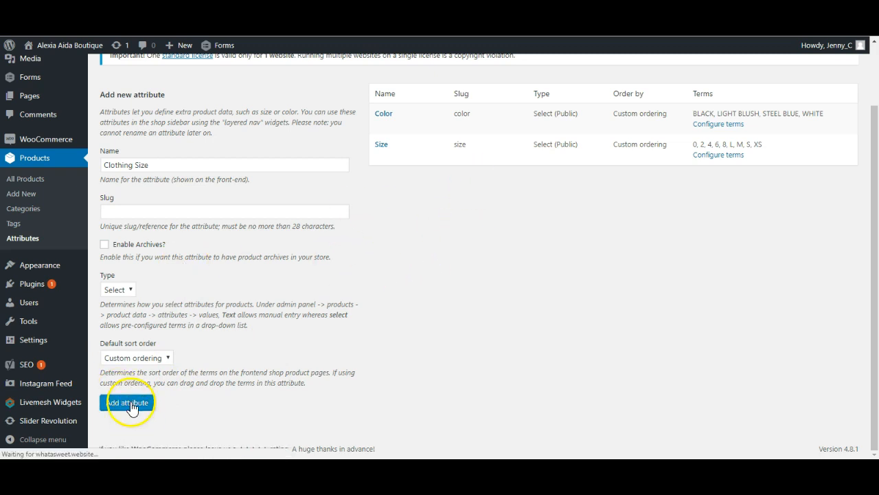
mouse_move(399, 270)
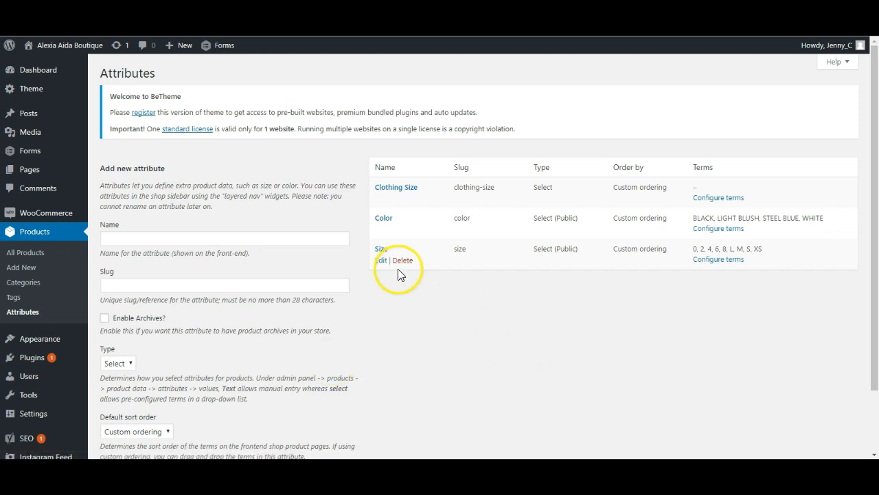
- Open the Clothing Size attribute's terms and add a term named Women's Small
left_click(713, 199)
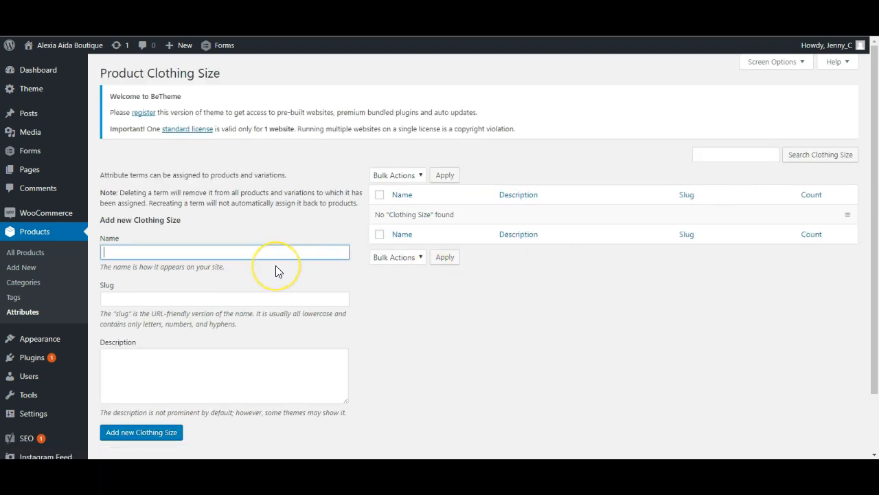
scroll(277, 268, "down", 1)
scroll(275, 268, "up", 1)
left_click(202, 221)
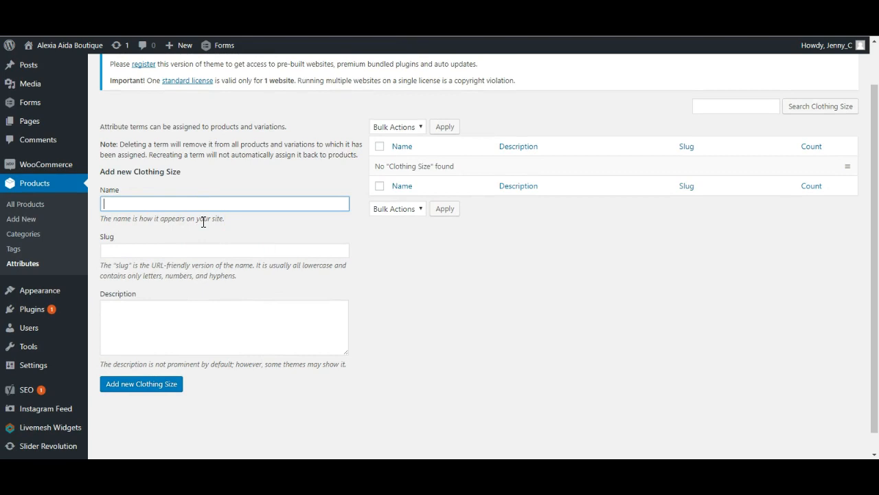
type("Small")
left_click(105, 205)
type("Women's")
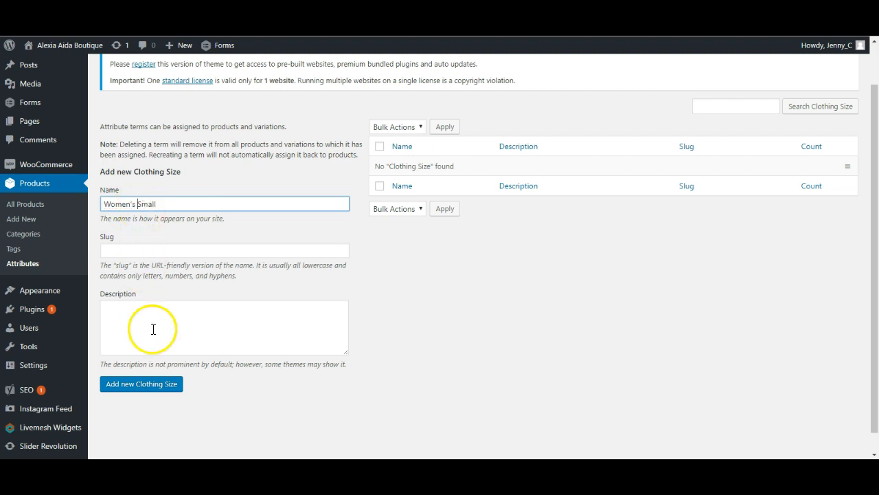
left_click(153, 387)
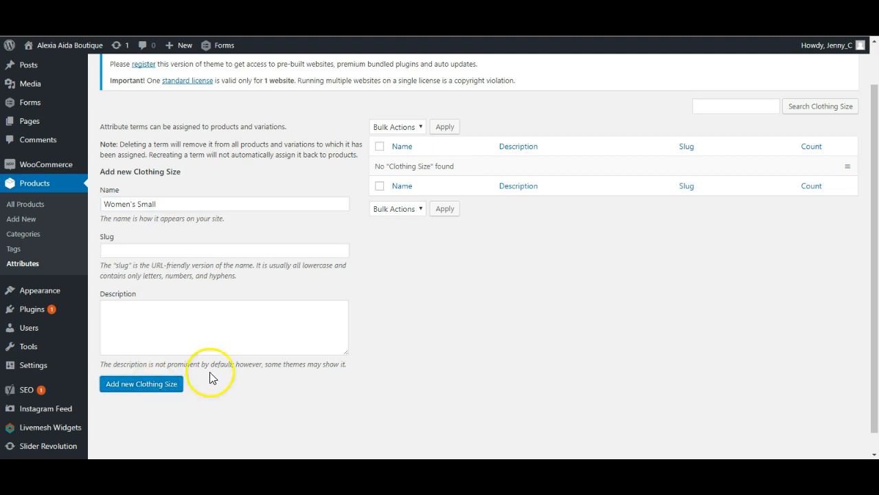
- Add a Clothing Size term named Women's Medium
left_click(145, 216)
left_click(132, 203)
type("W")
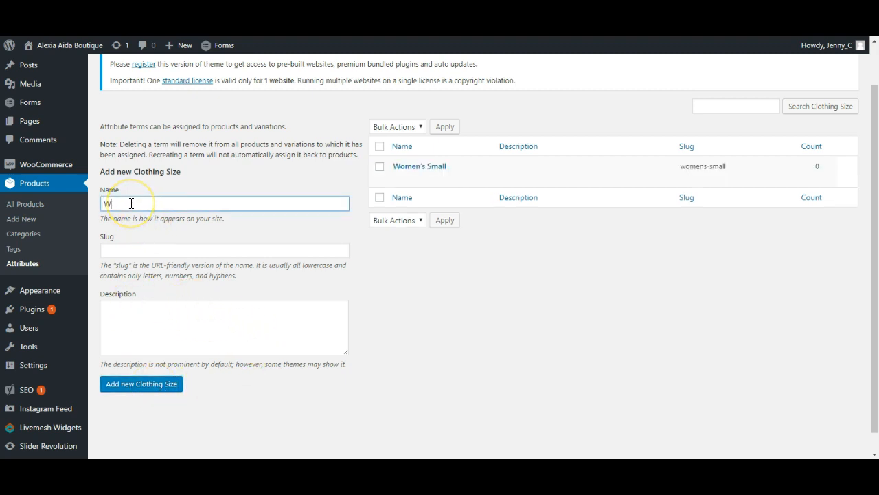
type("omen's Medium")
left_click(149, 389)
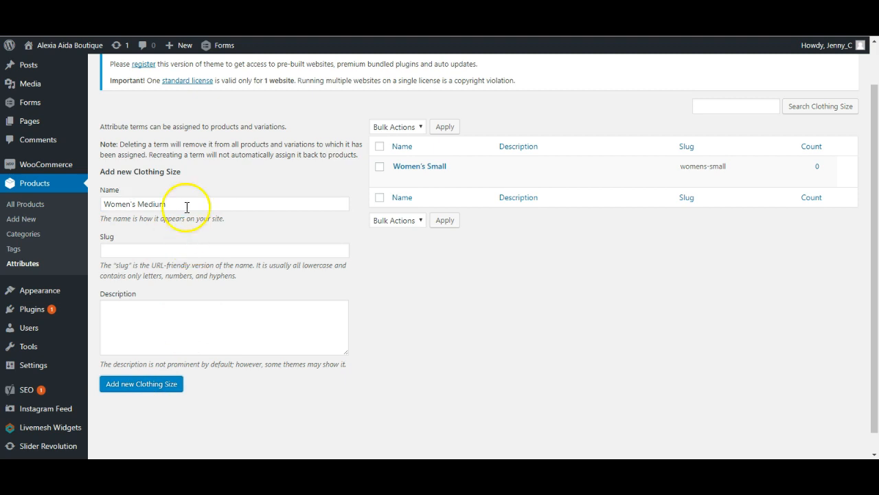
- Add a Clothing Size term named Women's Large
left_click(171, 205)
type("Women's Large")
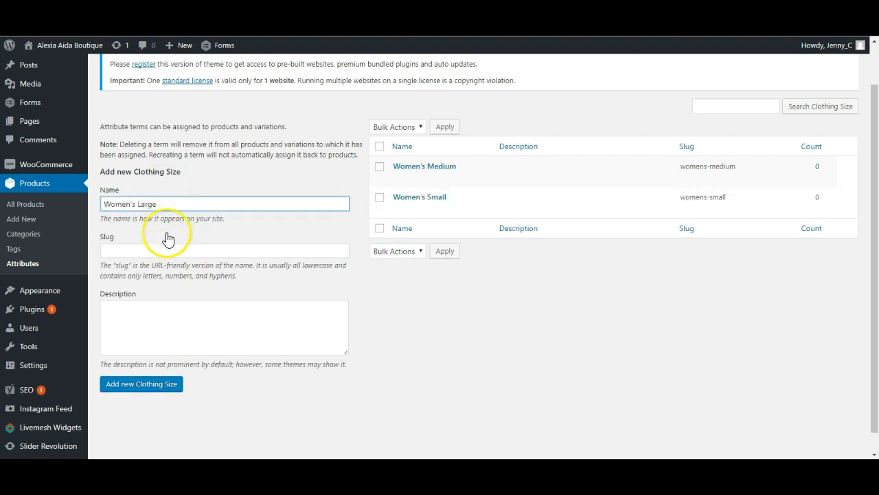
left_click(150, 333)
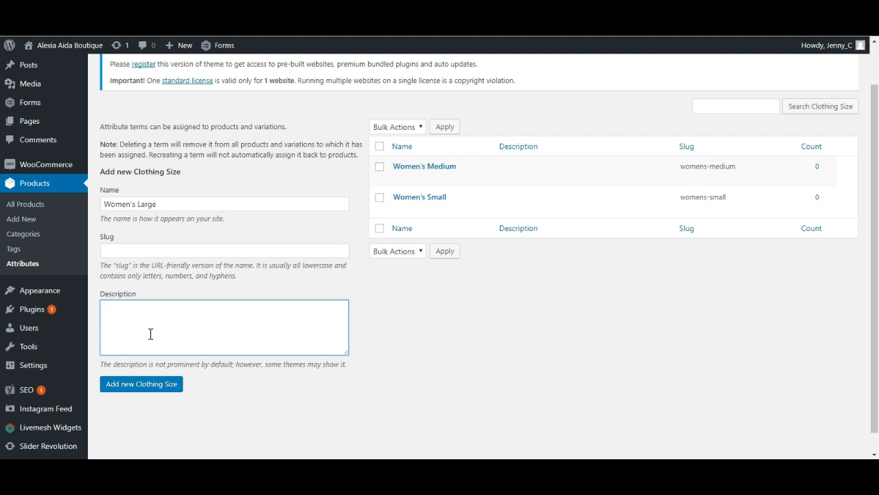
left_click(145, 384)
left_click(145, 385)
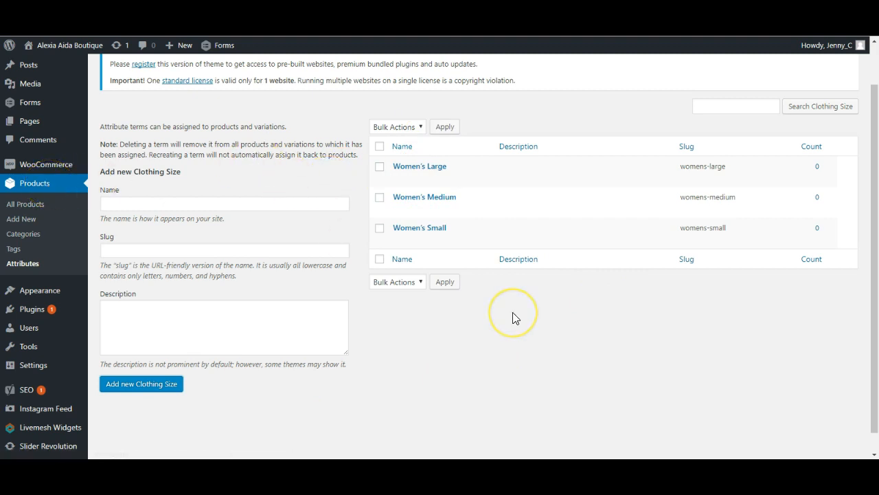
- Return to the product list and open the Black Suede Bomber product for editing
scroll(515, 318, "up", 1)
scroll(515, 318, "down", 1)
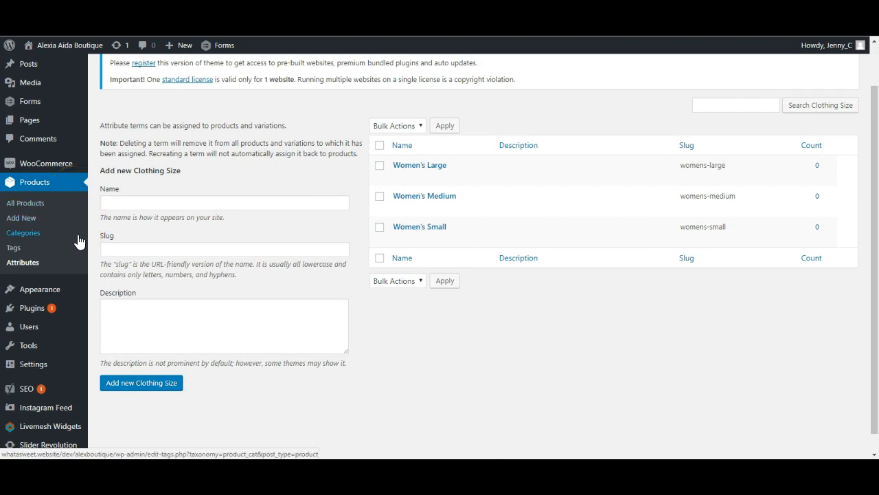
left_click(23, 311)
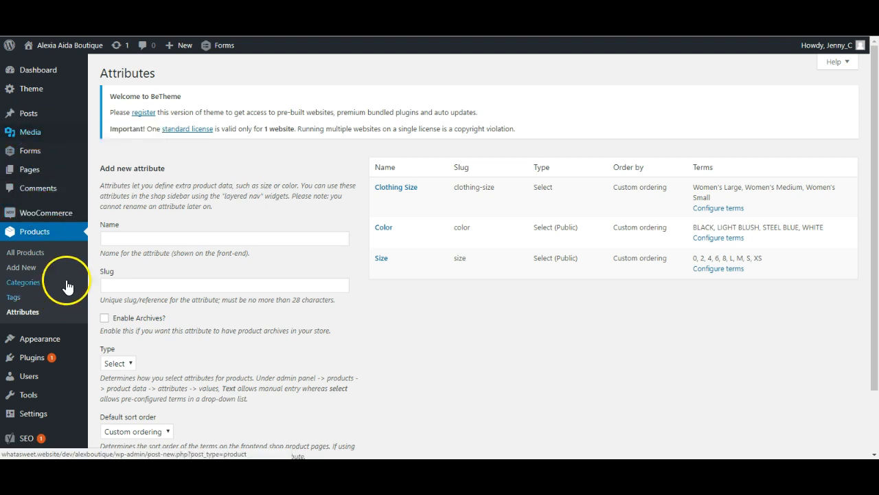
left_click(37, 255)
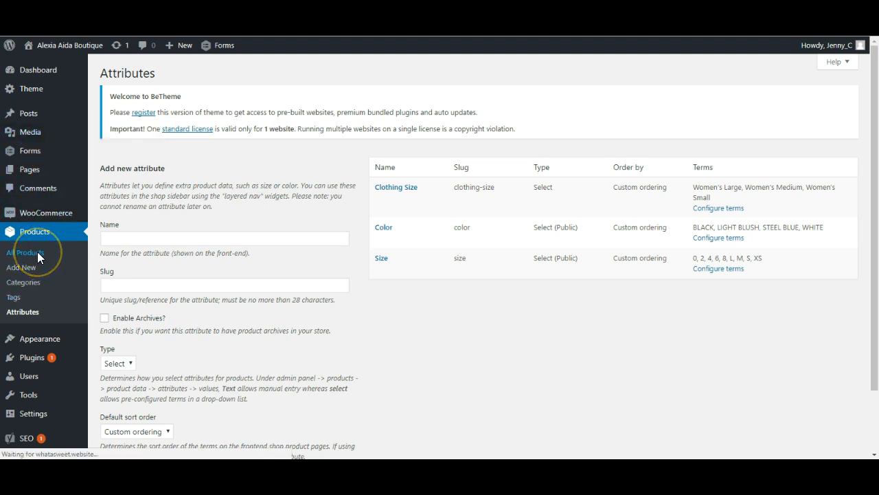
left_click(246, 231)
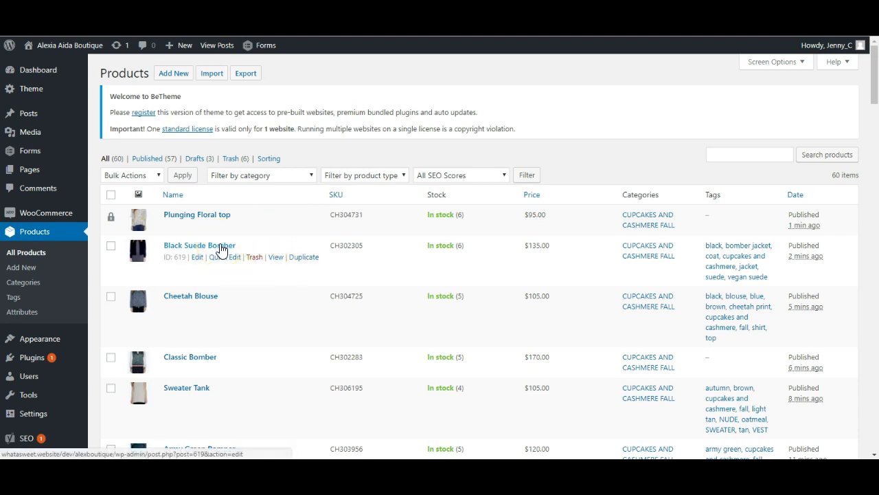
left_click(220, 247)
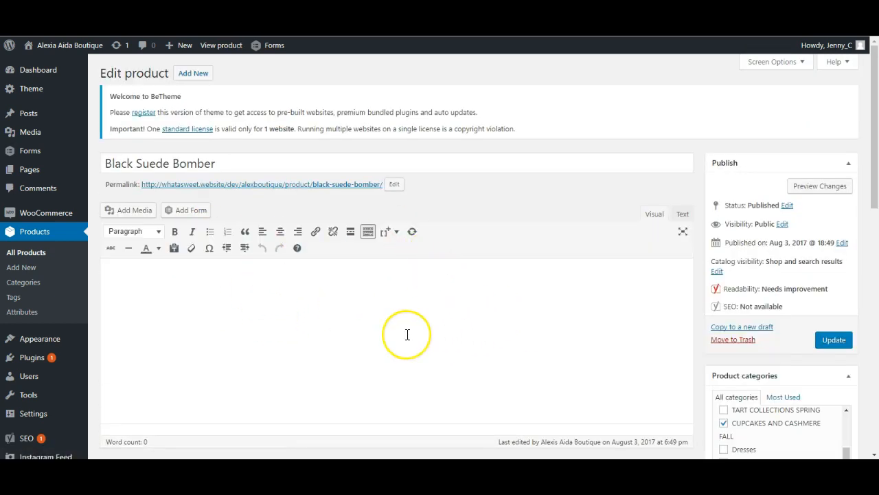
- In the product data attributes, add the Clothing Size attribute to the Black Suede Bomber
scroll(407, 334, "down", 1)
scroll(407, 334, "down", 5)
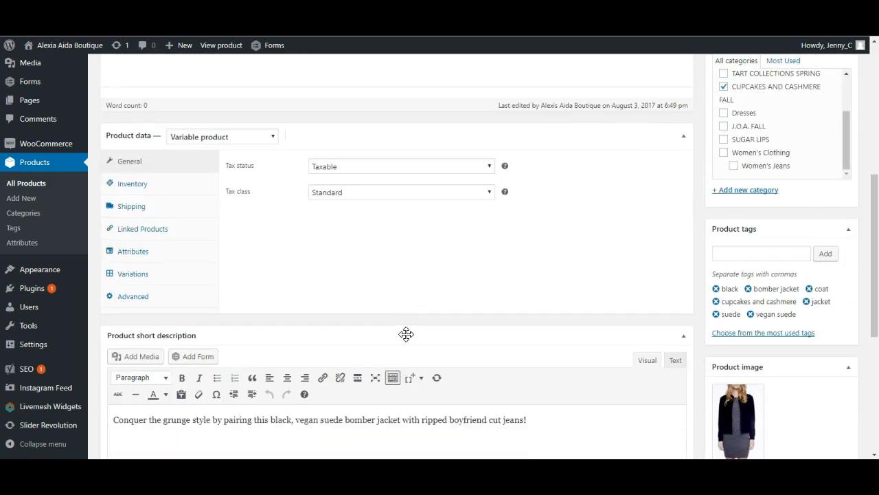
scroll(167, 229, "up", 1)
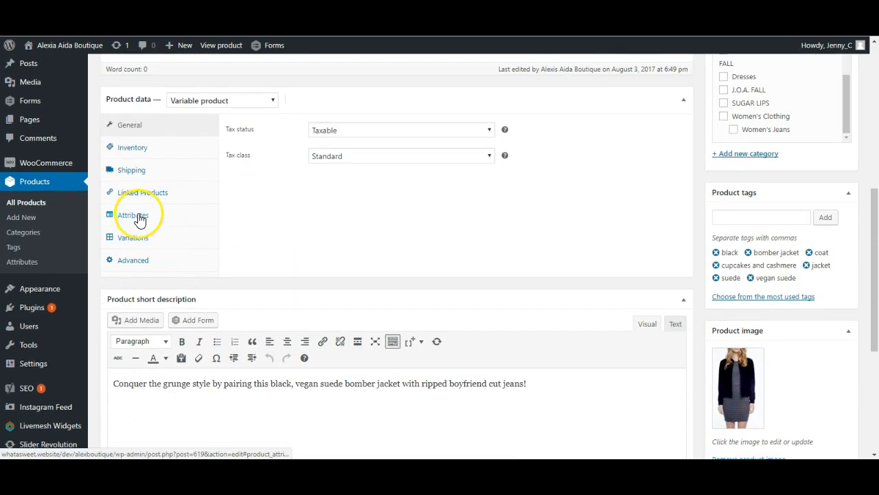
left_click(141, 219)
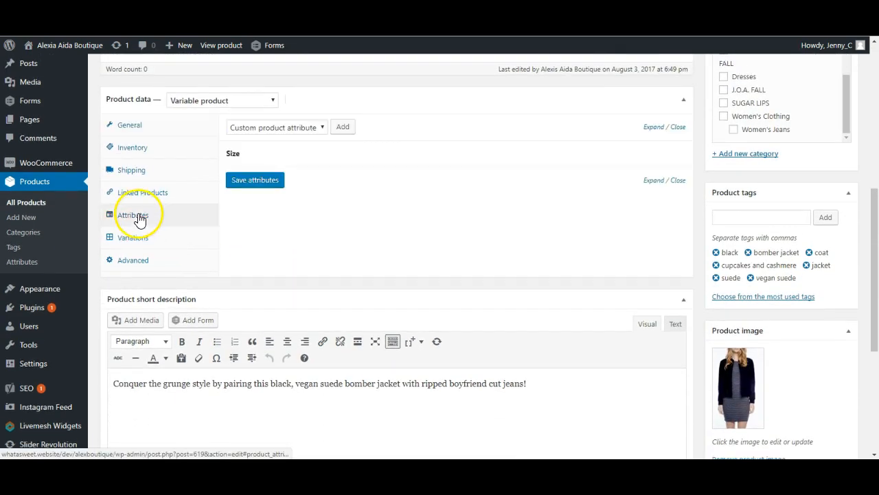
left_click(304, 127)
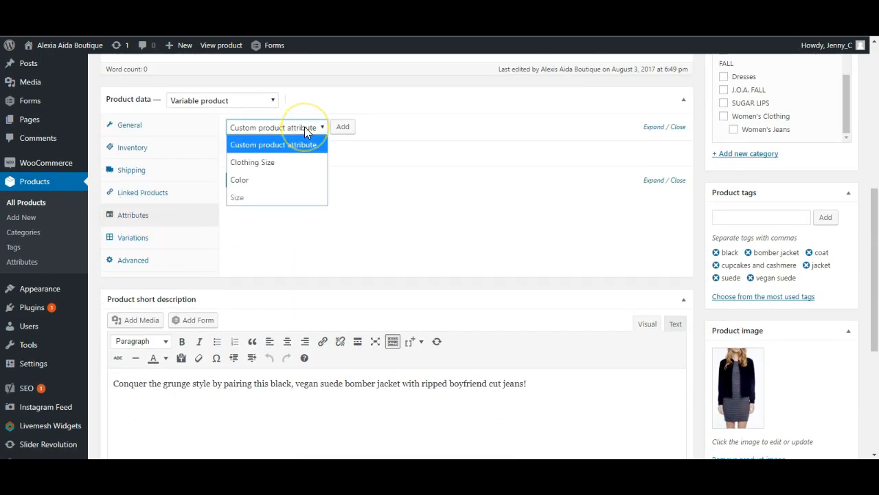
left_click(280, 165)
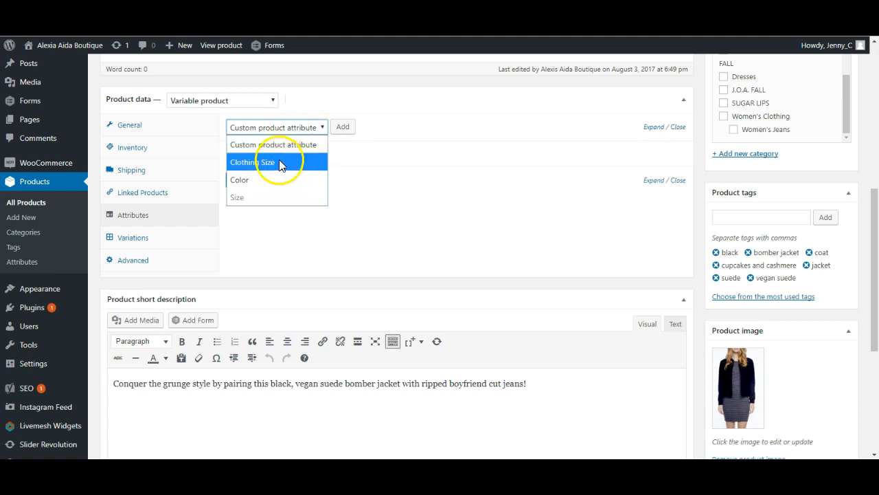
left_click(345, 131)
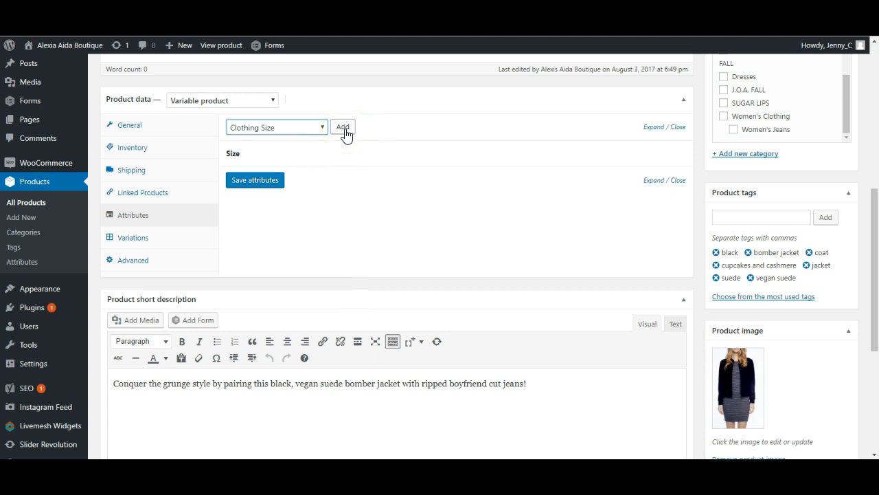
left_click(345, 129)
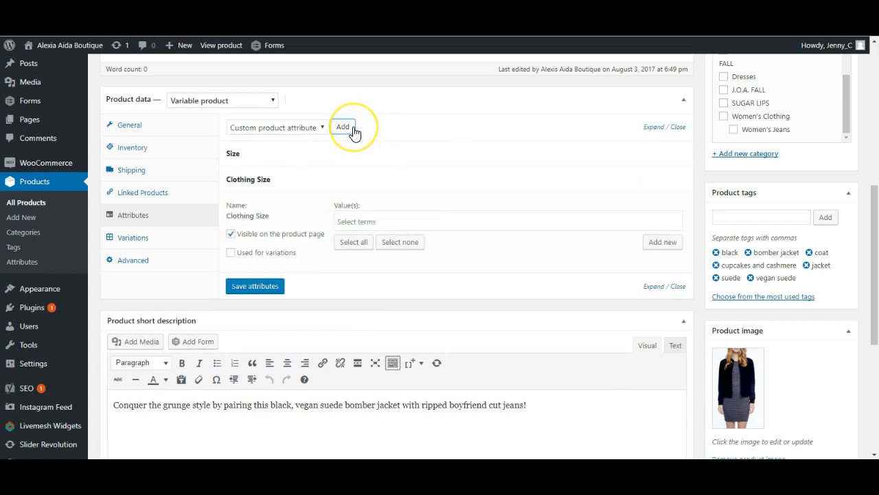
left_click(325, 182)
left_click(326, 182)
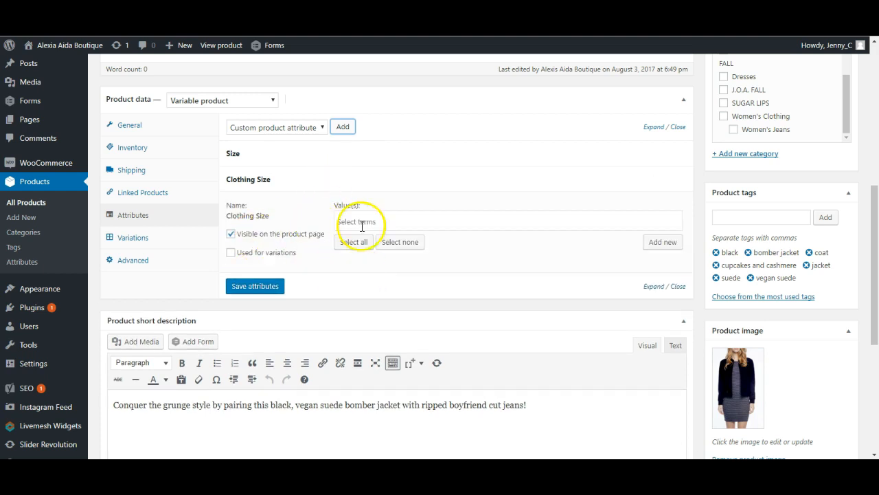
left_click(349, 180)
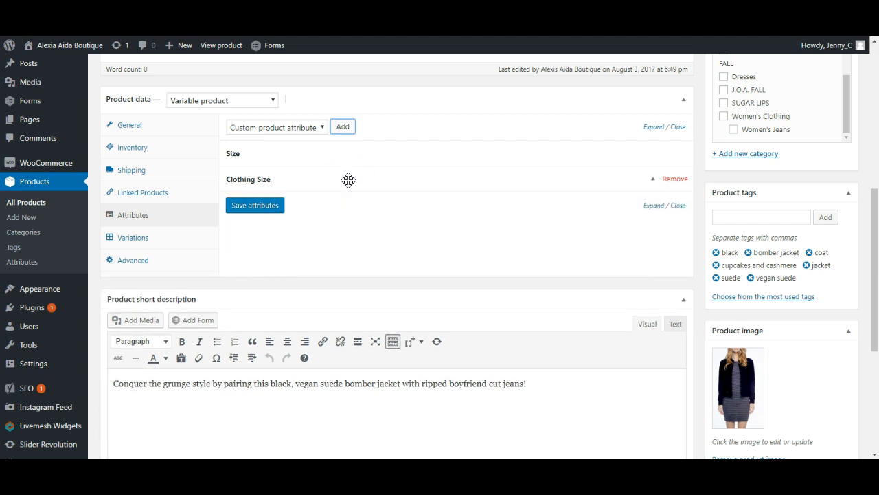
scroll(443, 248, "up", 3)
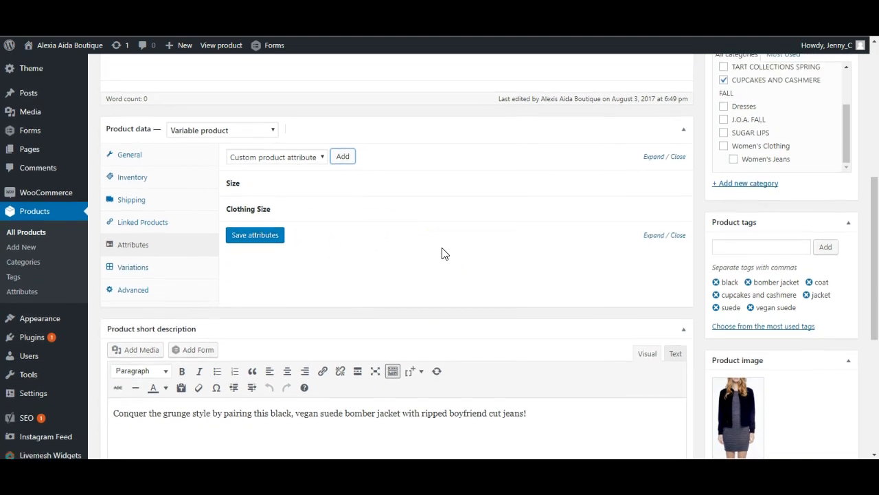
scroll(442, 249, "up", 3)
scroll(442, 248, "down", 8)
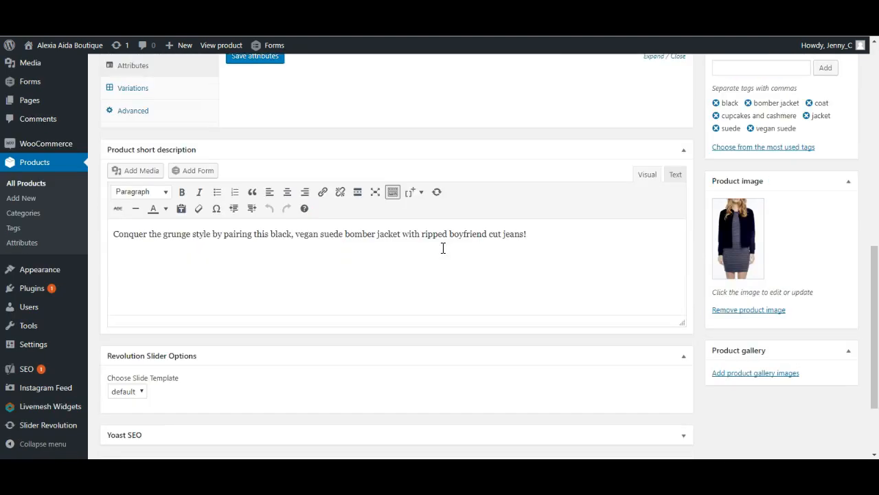
scroll(441, 247, "up", 3)
scroll(443, 248, "up", 5)
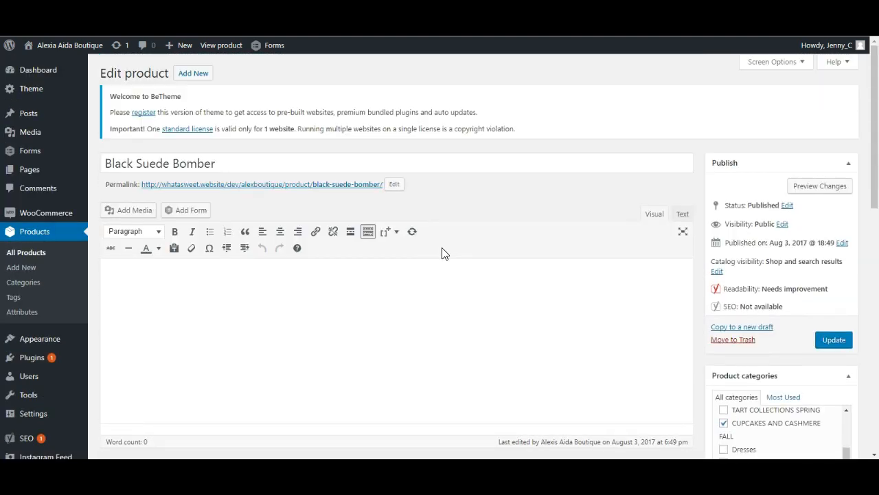